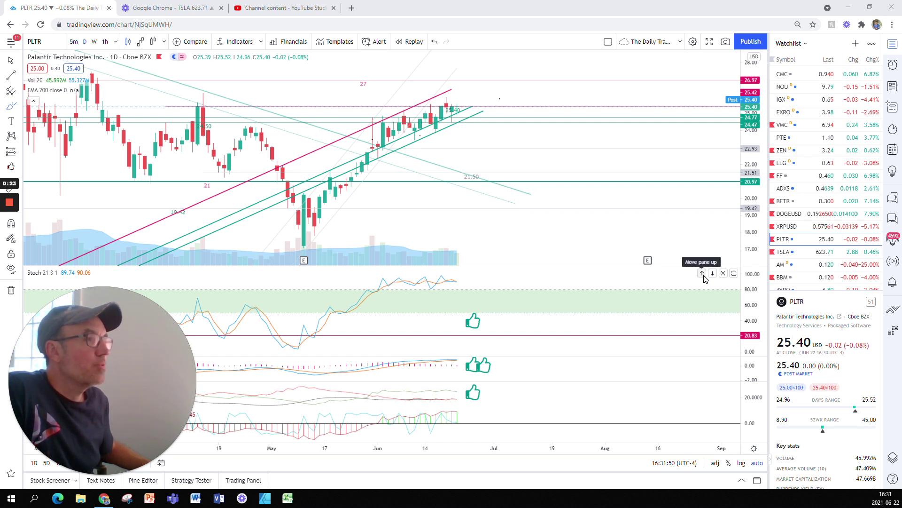
pyautogui.scroll(2, 644, 251)
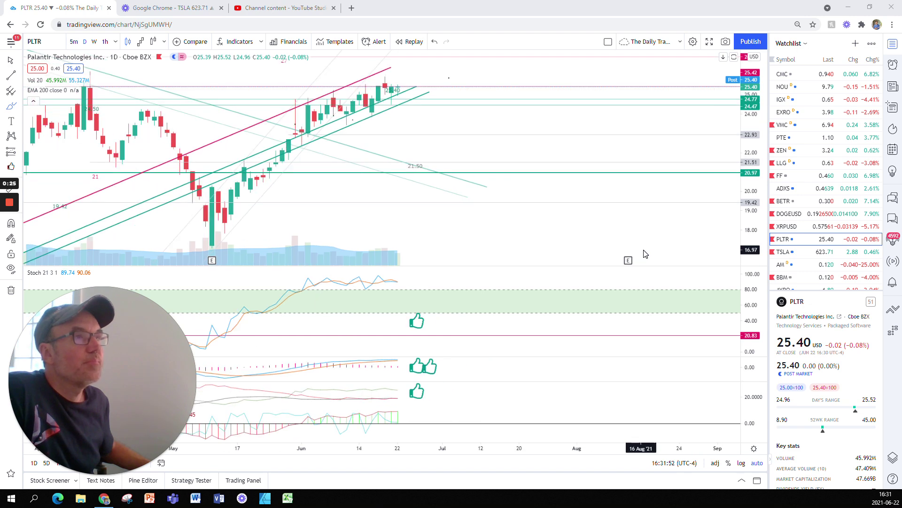
pyautogui.scroll(2, 644, 252)
pyautogui.scroll(2, 262, 228)
pyautogui.scroll(2, 282, 187)
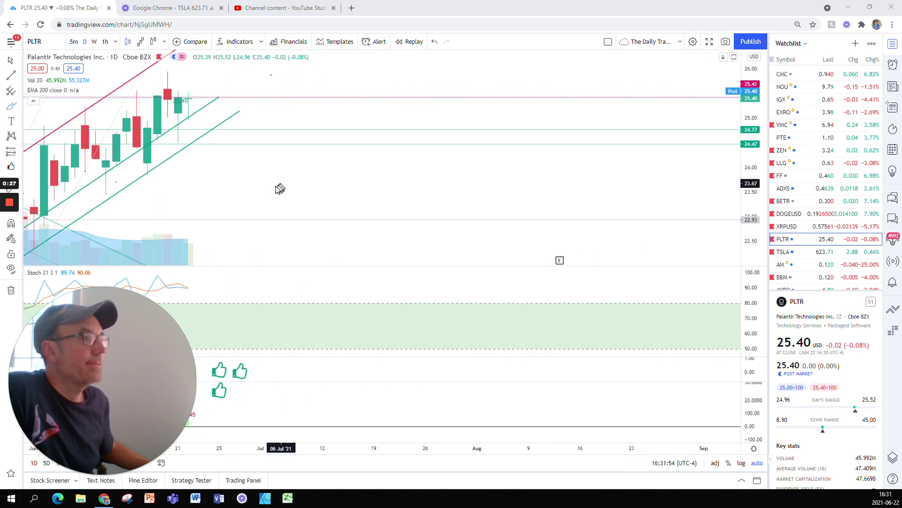
pyautogui.moveTo(233, 195); pyautogui.dragTo(654, 203)
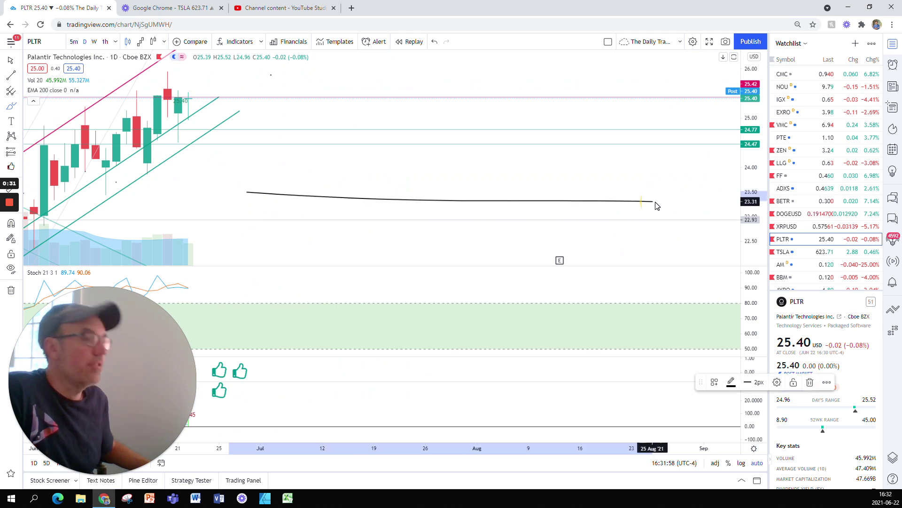
pyautogui.press('Delete')
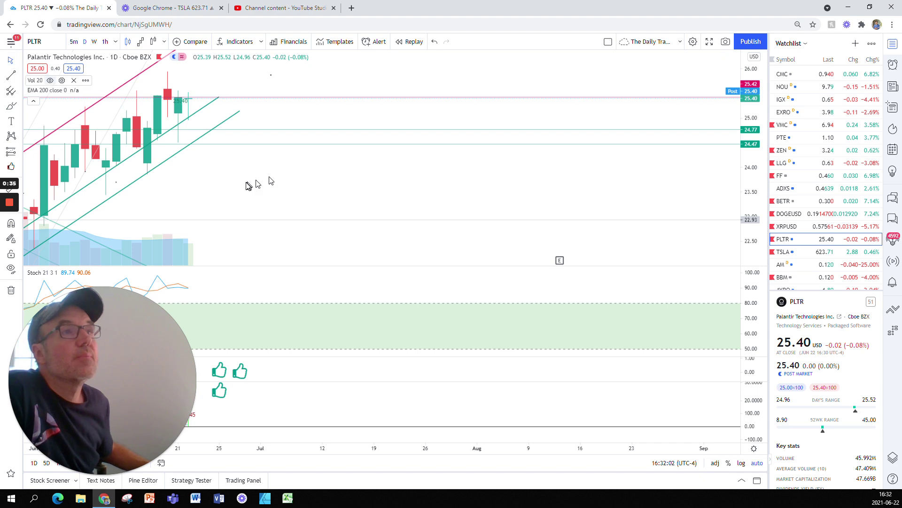
pyautogui.scroll(-2, 296, 178)
pyautogui.scroll(-2, 332, 158)
pyautogui.scroll(-2, 368, 137)
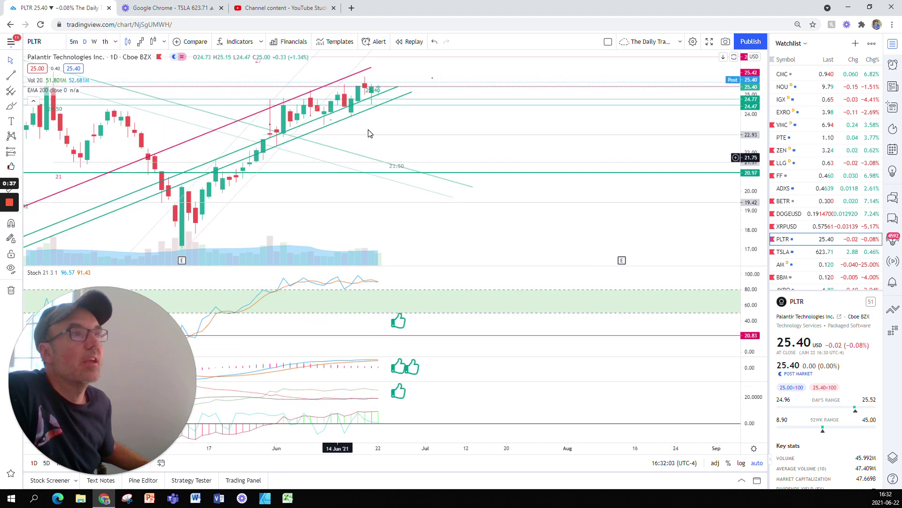
pyautogui.scroll(-1, 368, 133)
pyautogui.scroll(2, 368, 133)
pyautogui.scroll(2, 368, 134)
pyautogui.scroll(2, 368, 133)
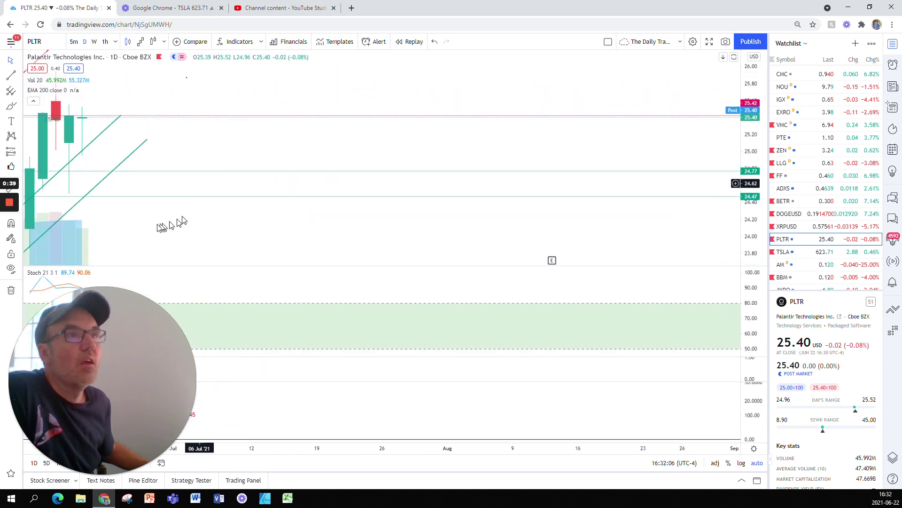
pyautogui.moveTo(273, 238); pyautogui.dragTo(577, 223)
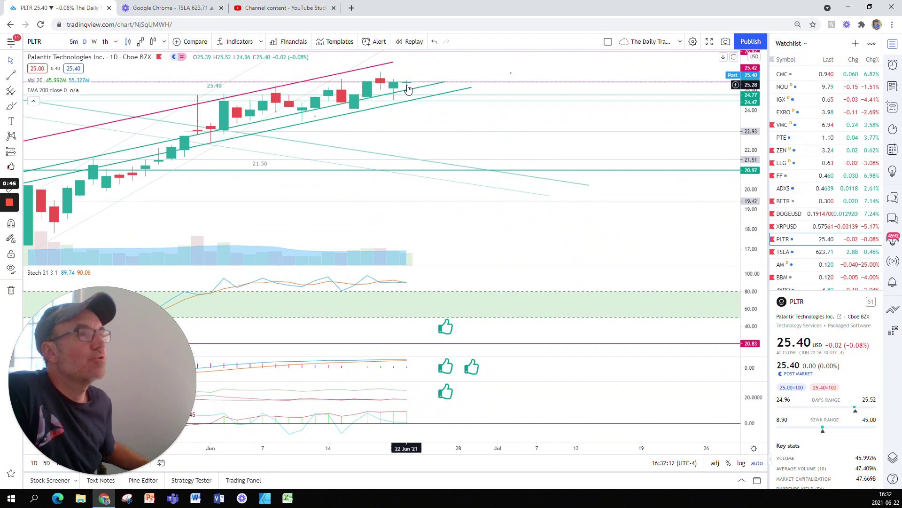
pyautogui.scroll(2, 421, 98)
pyautogui.scroll(2, 423, 101)
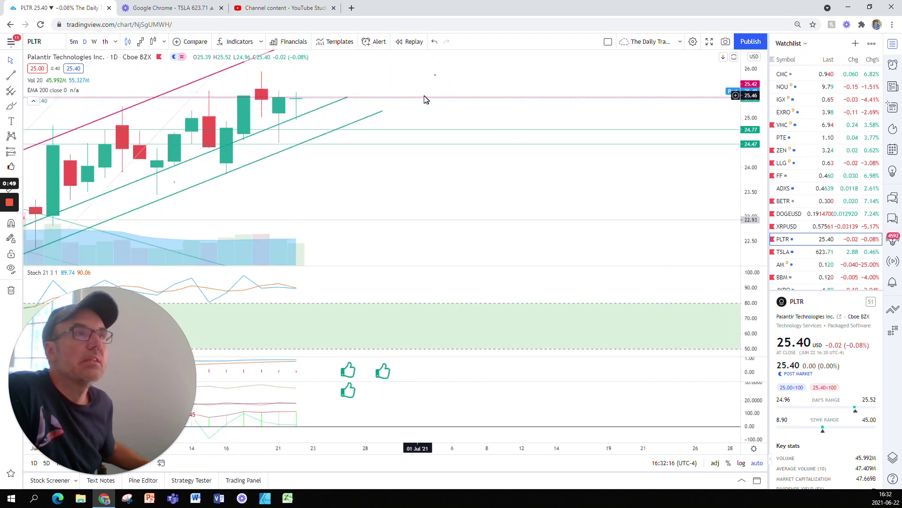
pyautogui.scroll(-1, 336, 94)
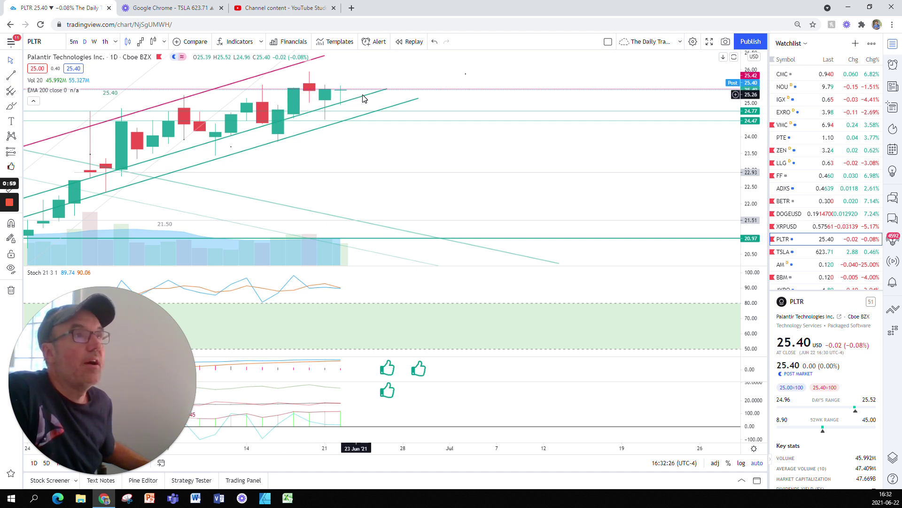
pyautogui.scroll(2, 364, 99)
pyautogui.scroll(1, 238, 133)
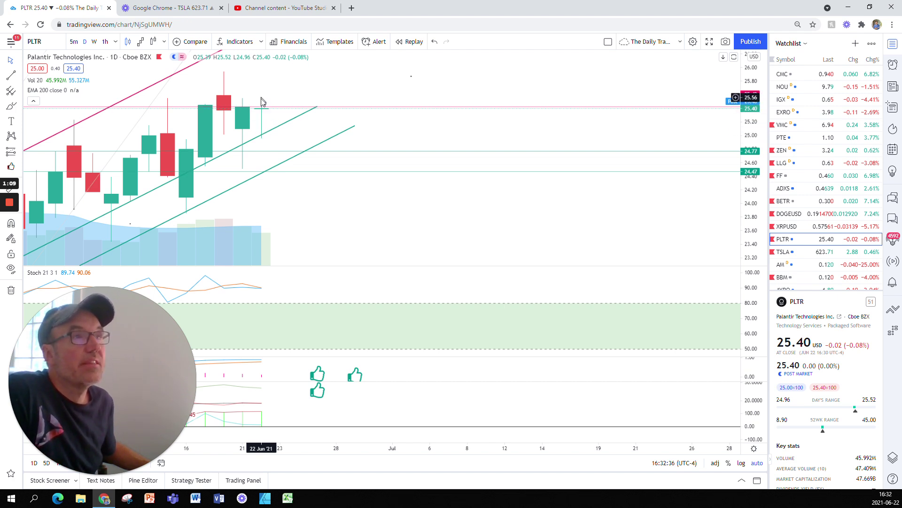
pyautogui.click(250, 149)
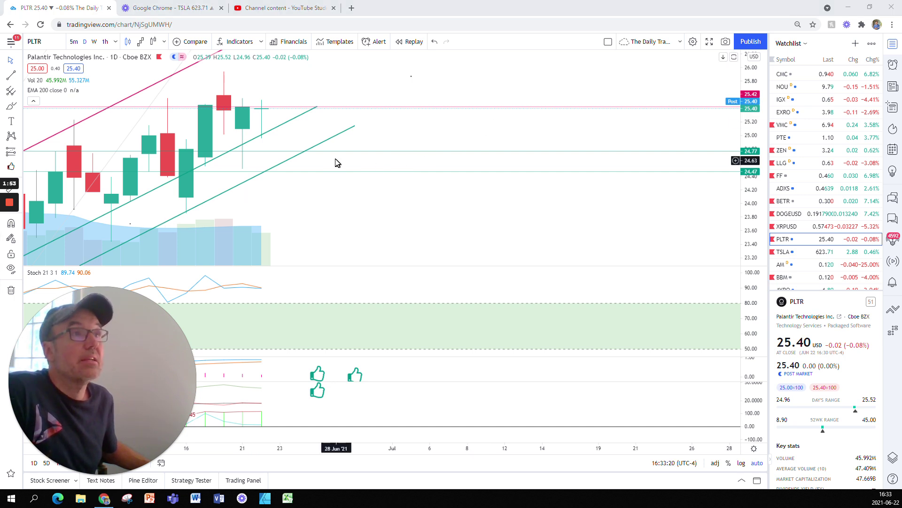
pyautogui.scroll(-1, 384, 145)
pyautogui.scroll(-1, 401, 141)
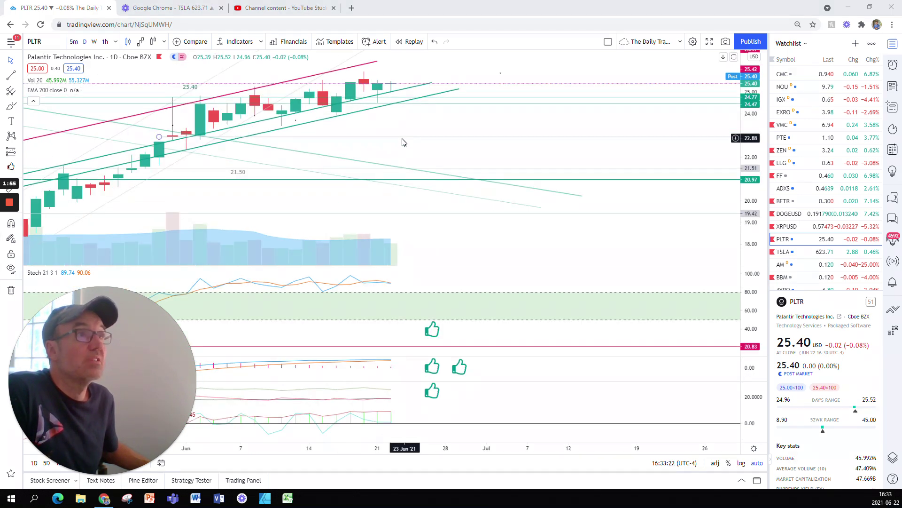
pyautogui.scroll(1, 416, 134)
pyautogui.scroll(1, 435, 134)
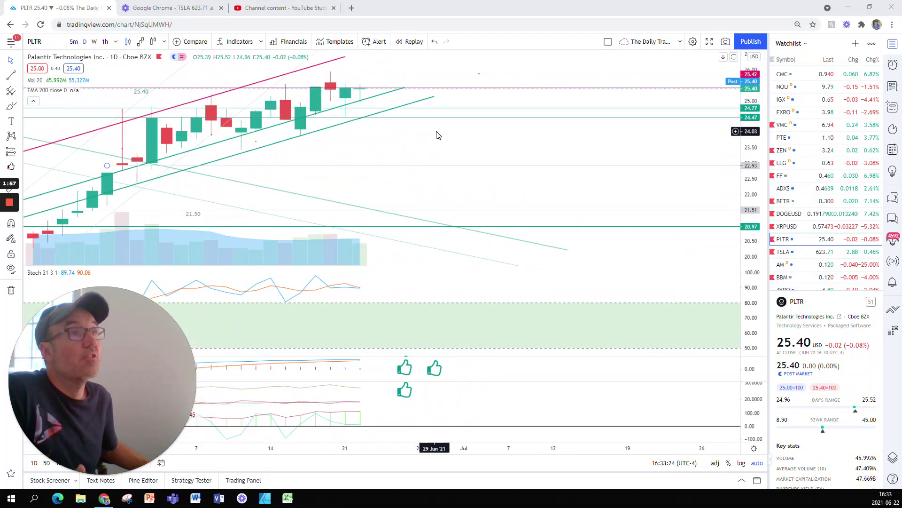
pyautogui.scroll(2, 373, 133)
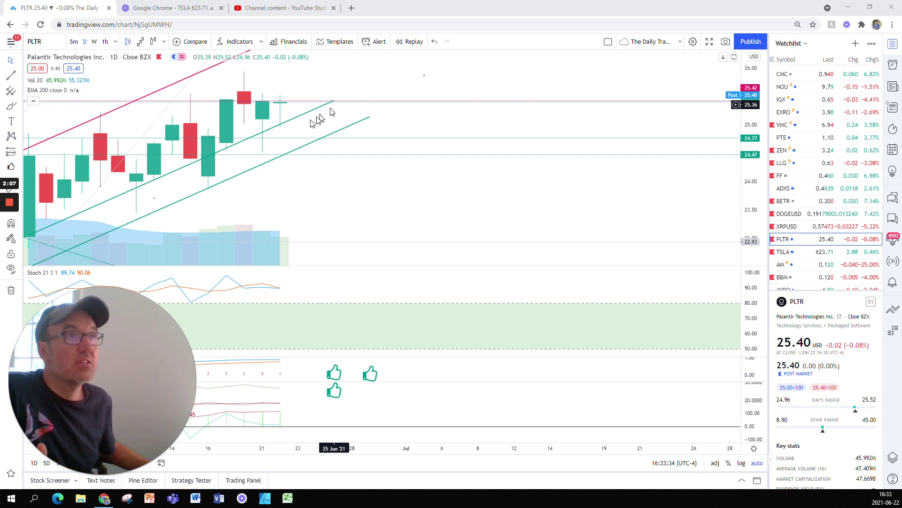
pyautogui.click(105, 42)
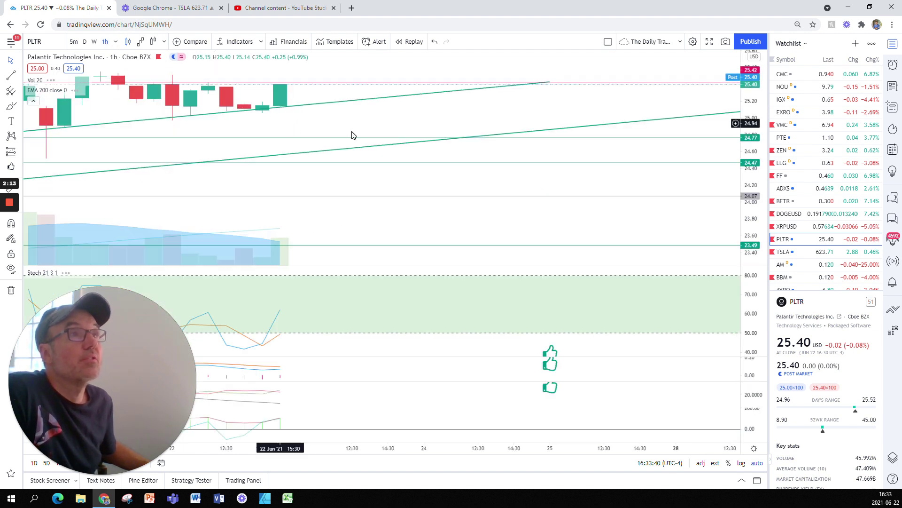
pyautogui.scroll(-1, 351, 134)
pyautogui.scroll(-1, 351, 135)
pyautogui.scroll(-1, 347, 125)
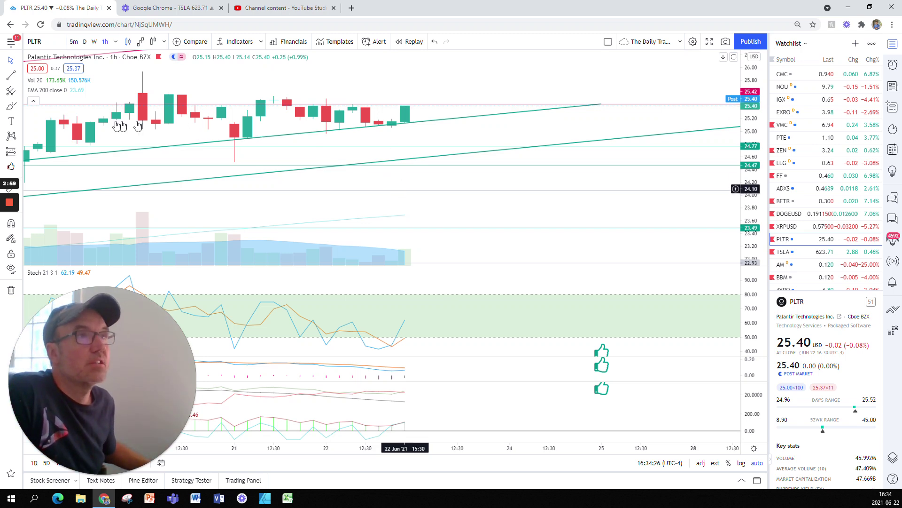
pyautogui.scroll(-1, 543, 237)
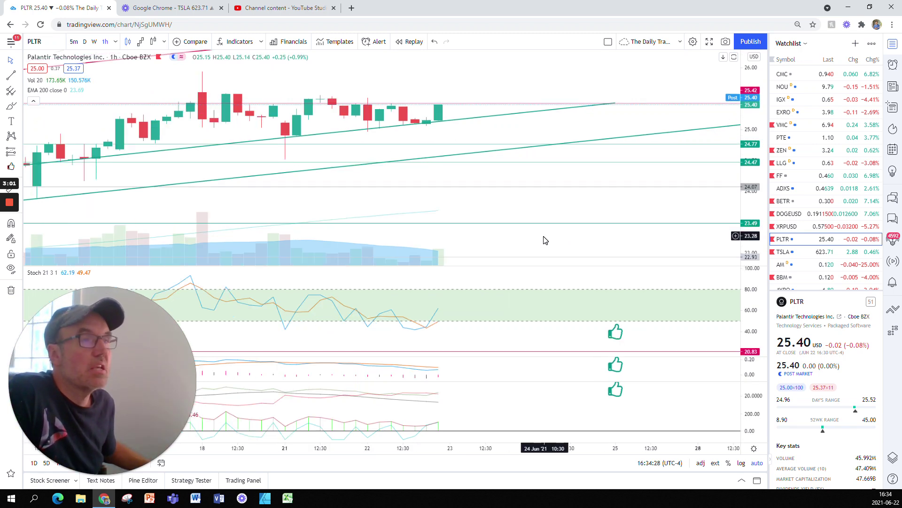
pyautogui.scroll(-1, 543, 238)
pyautogui.scroll(-1, 494, 295)
pyautogui.scroll(-1, 500, 286)
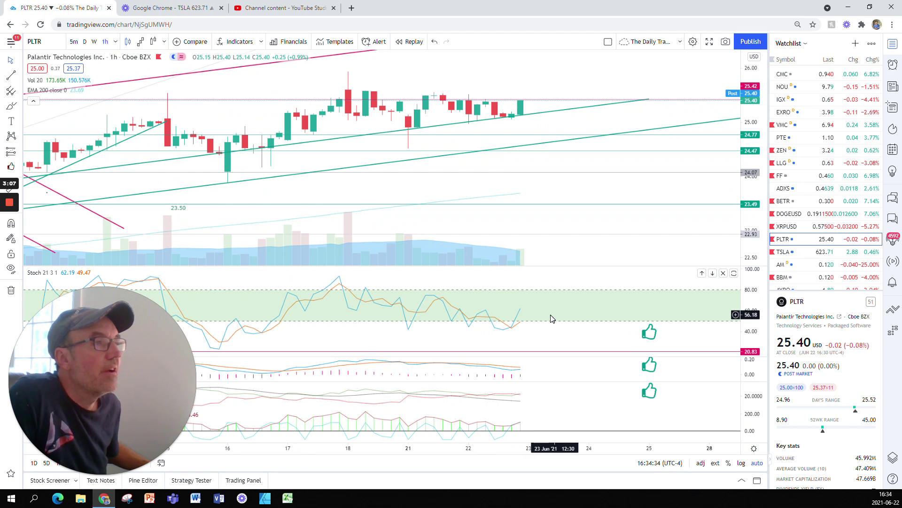
pyautogui.scroll(1, 547, 373)
pyautogui.scroll(1, 548, 371)
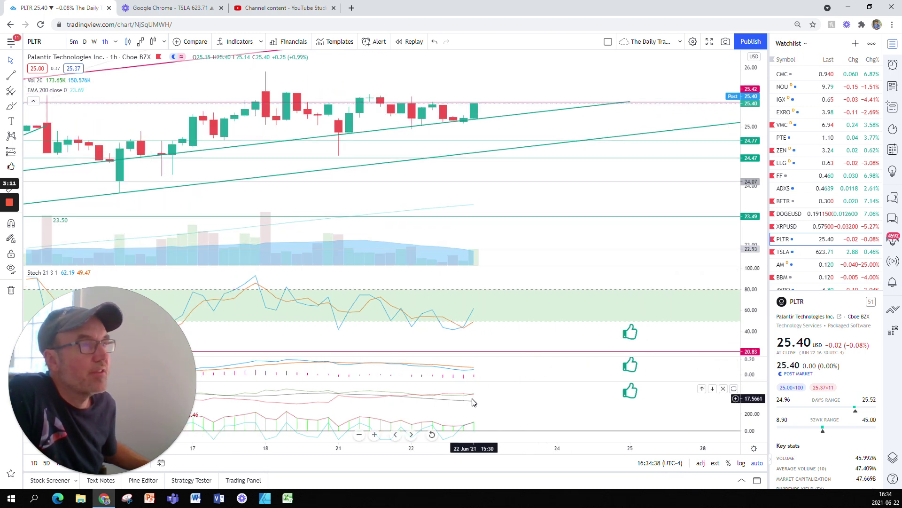
pyautogui.scroll(2, 472, 402)
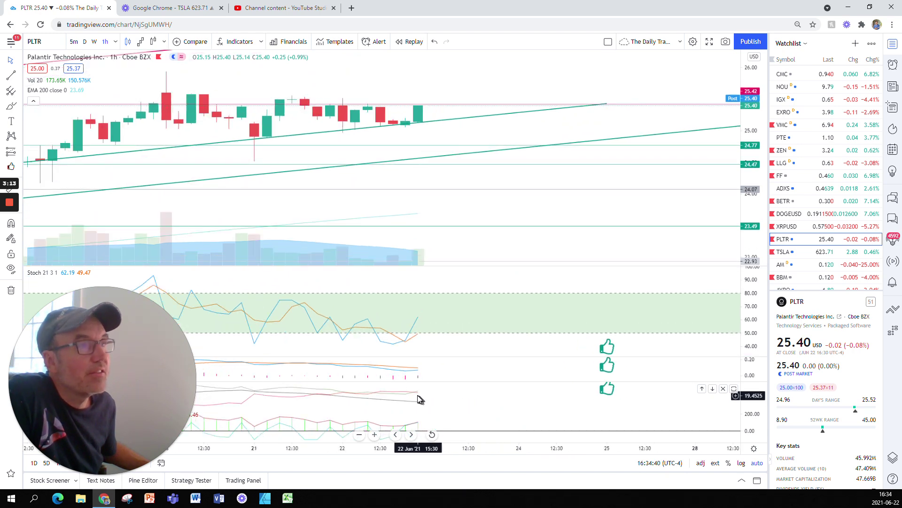
pyautogui.scroll(1, 418, 398)
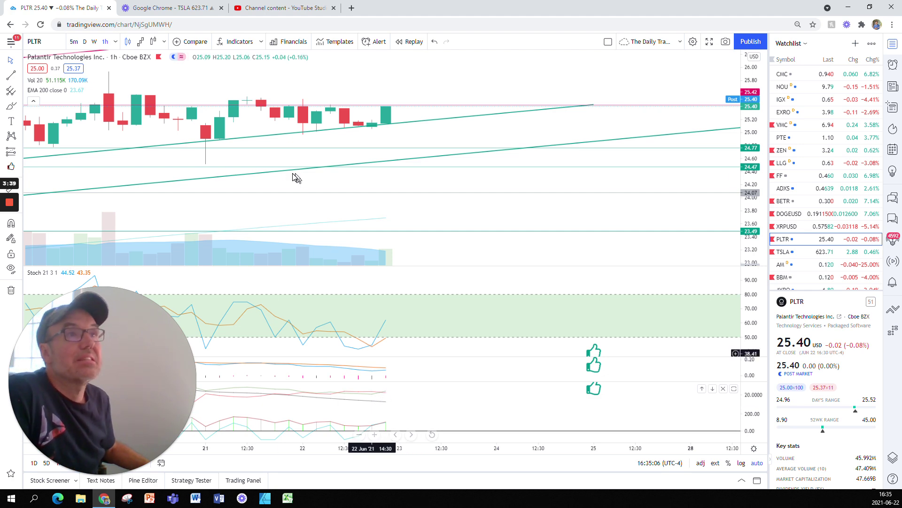
pyautogui.click(84, 43)
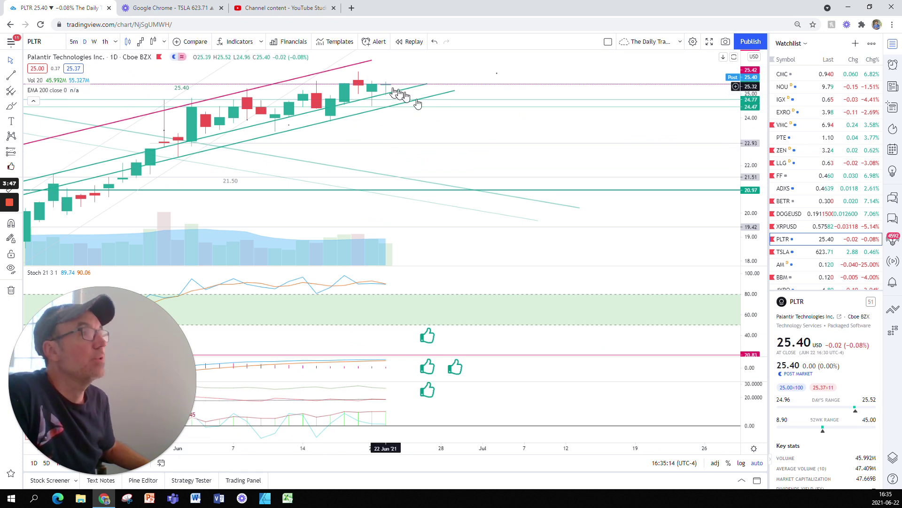
pyautogui.moveTo(407, 95); pyautogui.dragTo(500, 112)
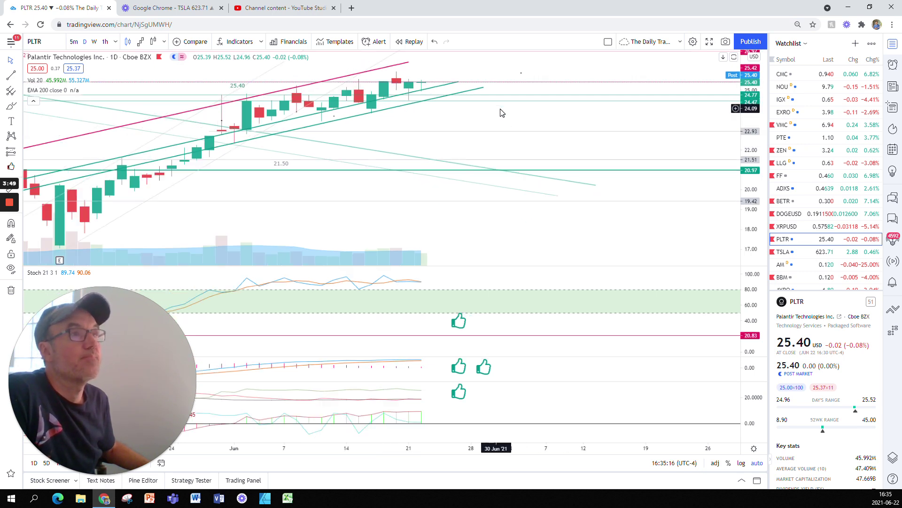
pyautogui.scroll(-2, 500, 112)
pyautogui.scroll(1, 500, 113)
pyautogui.scroll(1, 500, 112)
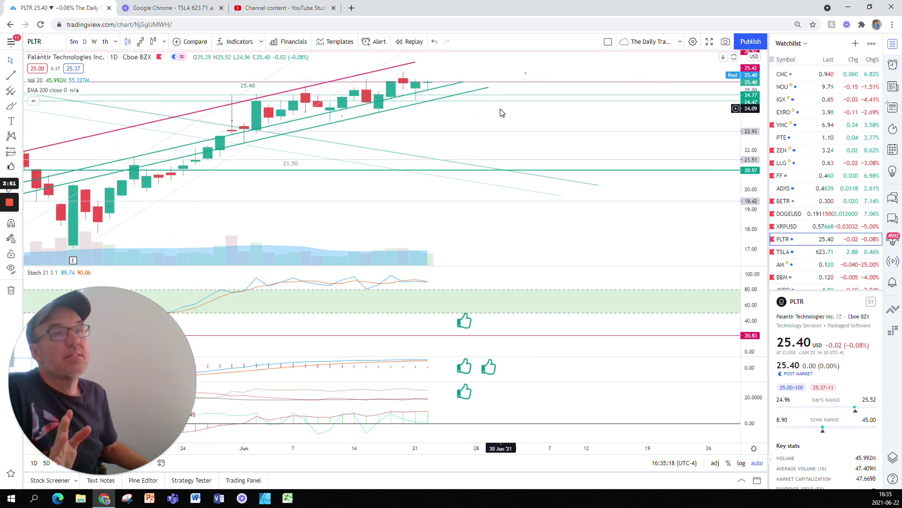
pyautogui.scroll(1, 500, 112)
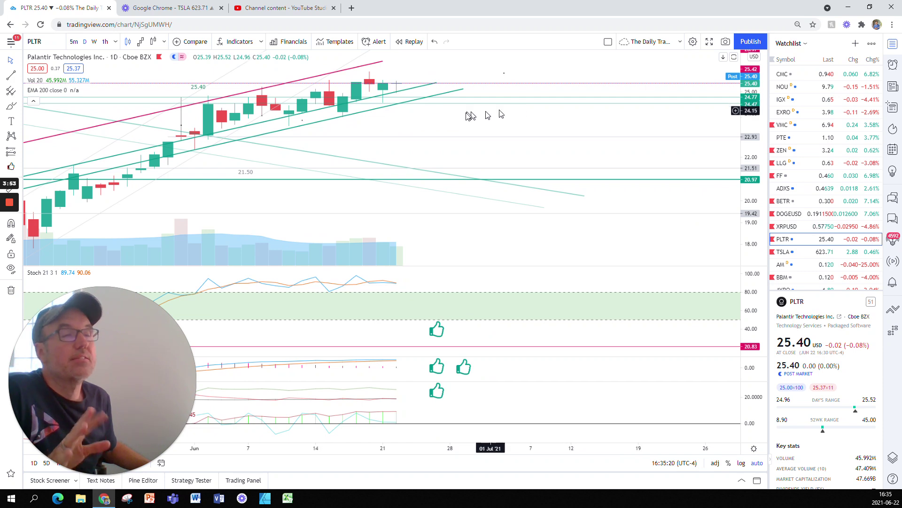
pyautogui.scroll(-2, 70, 212)
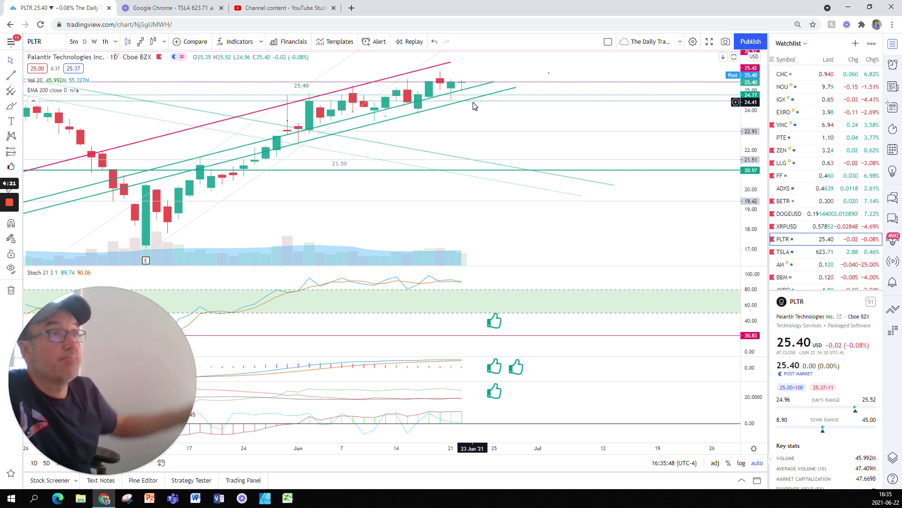
pyautogui.moveTo(100, 363)
pyautogui.mouseDown()
pyautogui.moveTo(798, 327)
pyautogui.moveTo(790, 340)
pyautogui.mouseUp()
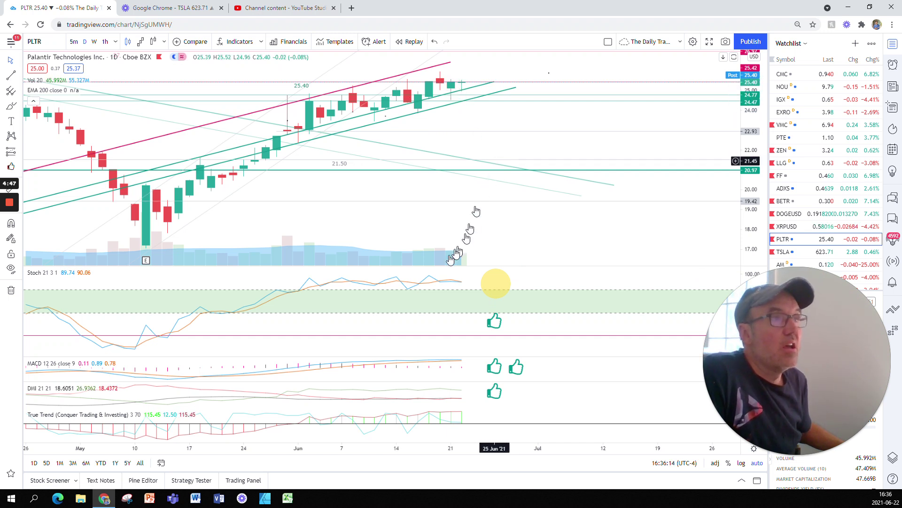
pyautogui.click(538, 278)
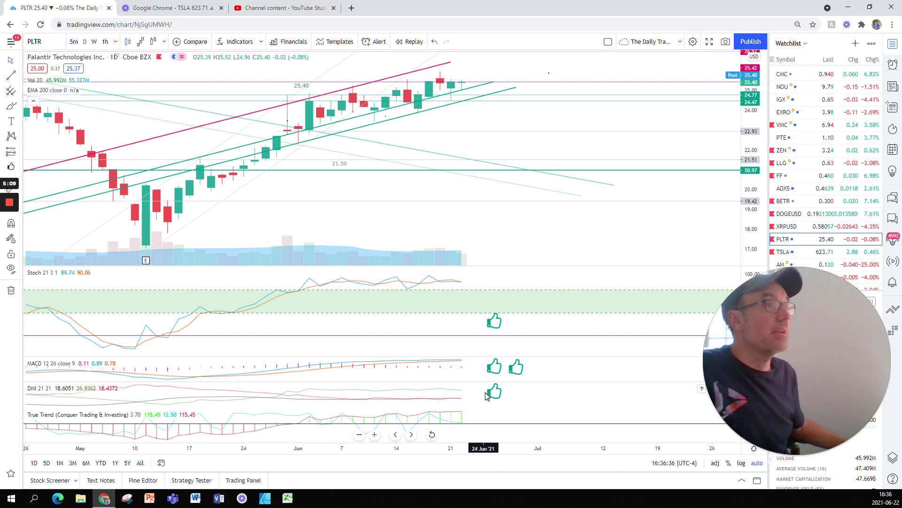
pyautogui.moveTo(791, 346)
pyautogui.mouseDown()
pyautogui.moveTo(588, 356)
pyautogui.moveTo(131, 356)
pyautogui.mouseUp()
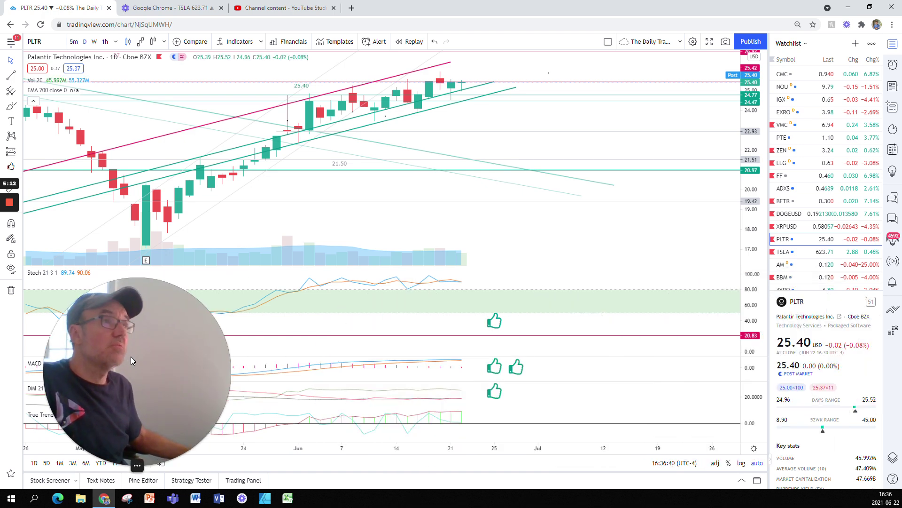